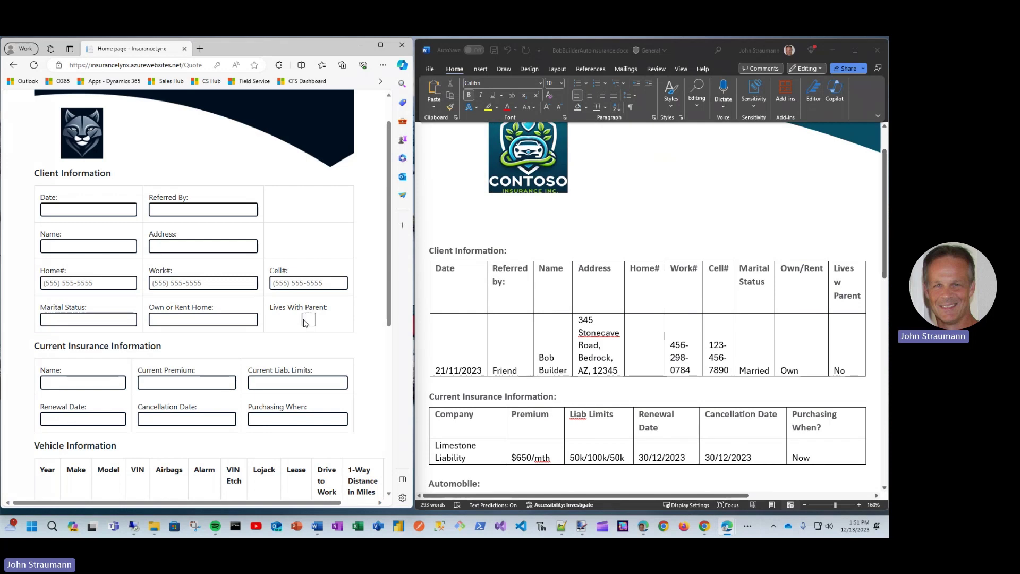
- Look over the InsuranceLynx quote form's client, current insurance, vehicle and driver sections
scroll(305, 323, down, 6)
scroll(317, 330, up, 7)
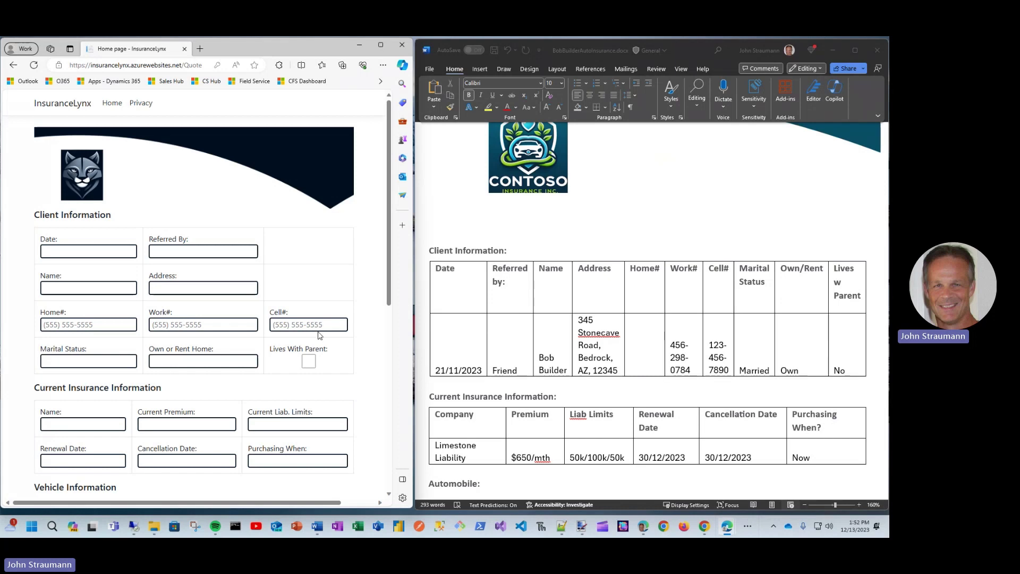
- Switch to the InsuranceLynx cloud flow in Power Automate and expand the Extract information from documents action to examine its settings
key(alt+Tab)
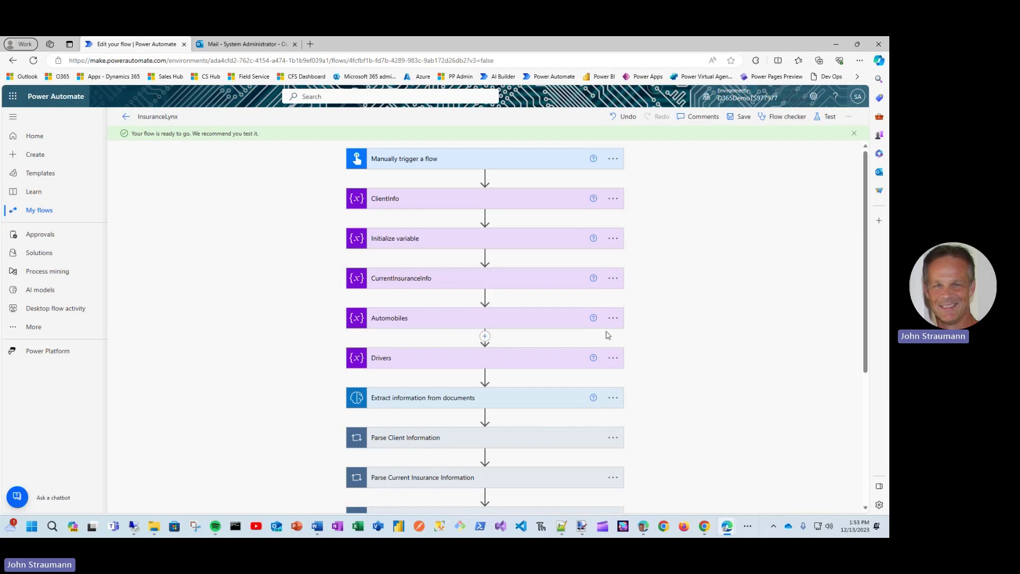
scroll(478, 297, down, 1)
scroll(481, 301, down, 3)
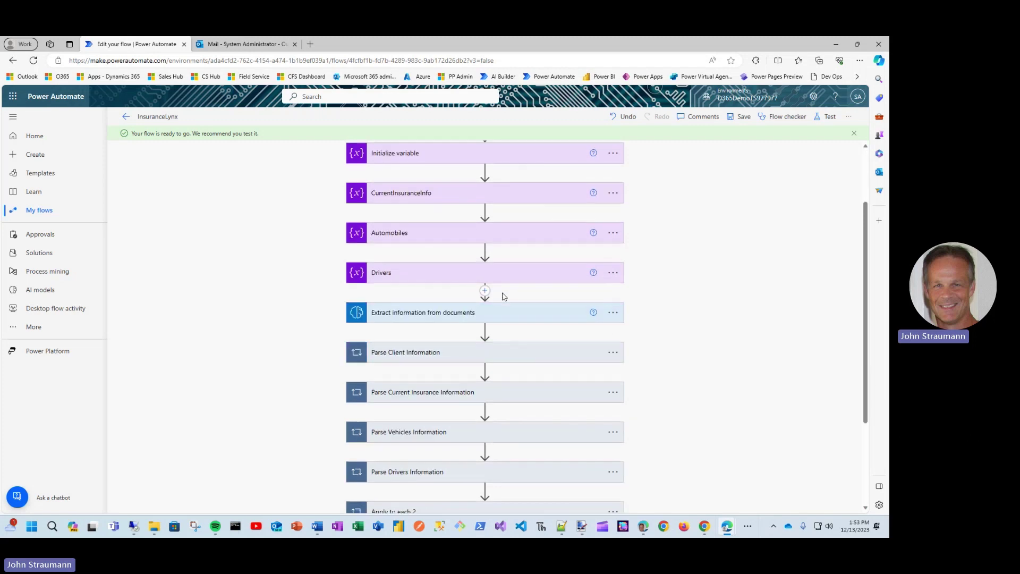
scroll(712, 303, down, 2)
scroll(712, 304, down, 3)
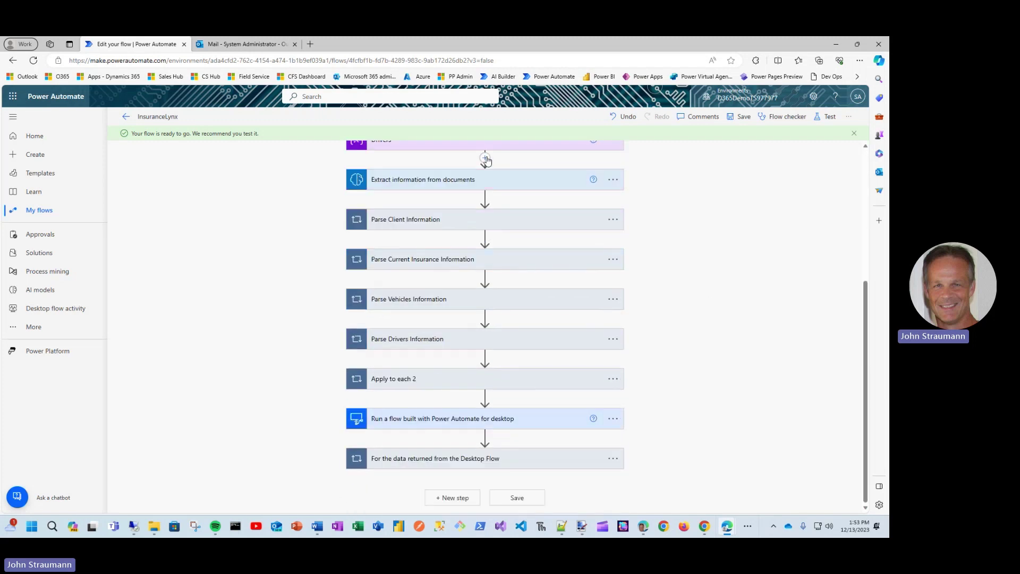
click(535, 183)
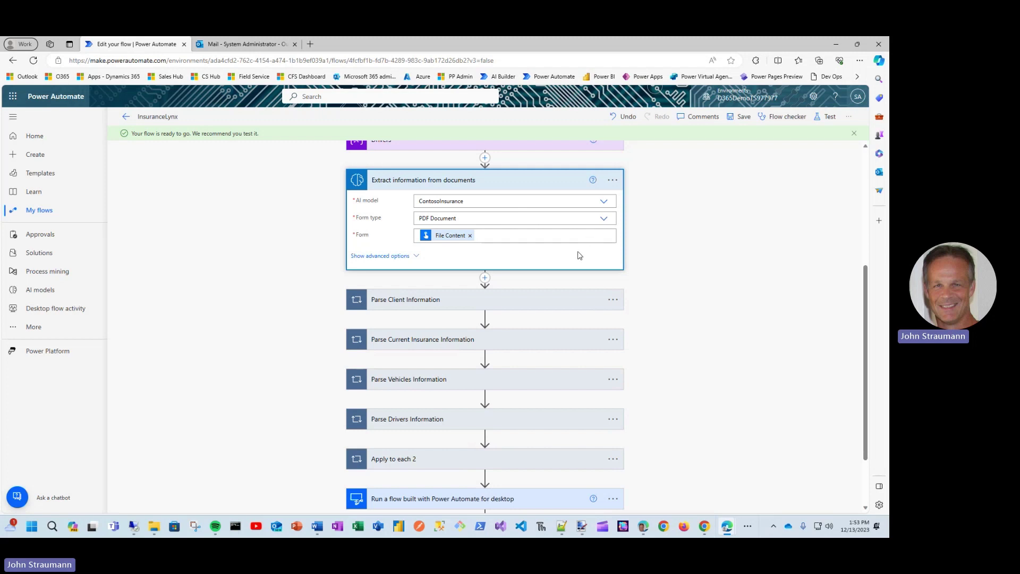
- Expand the Run a flow built with Power Automate for desktop action to examine its run mode and input variables
scroll(579, 257, down, 1)
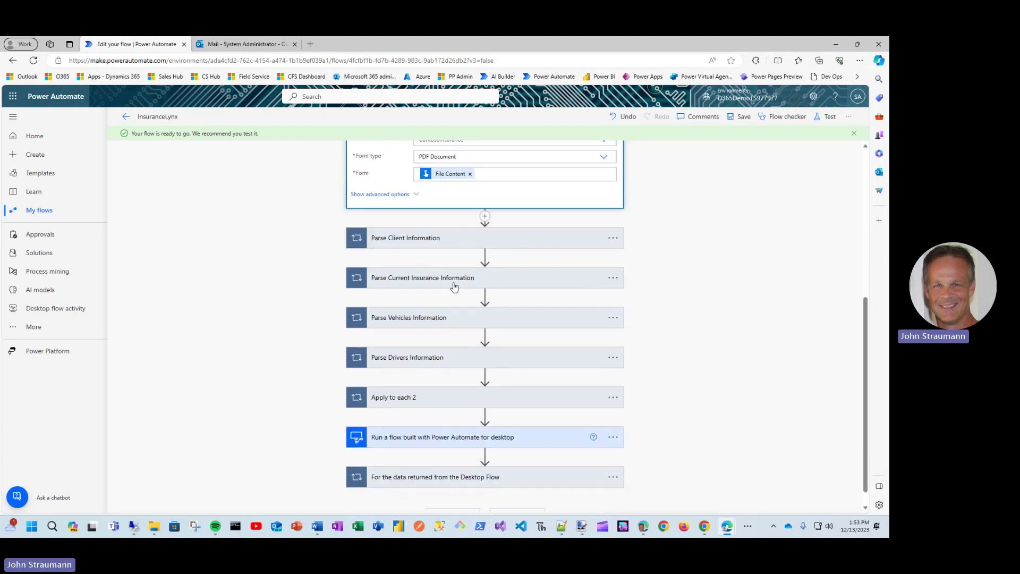
scroll(484, 402, down, 1)
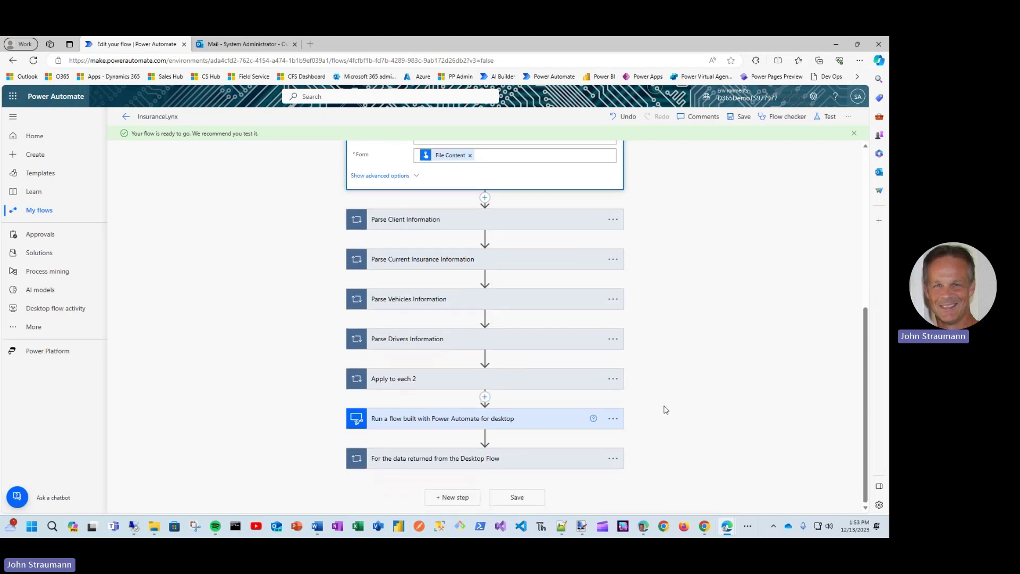
click(550, 428)
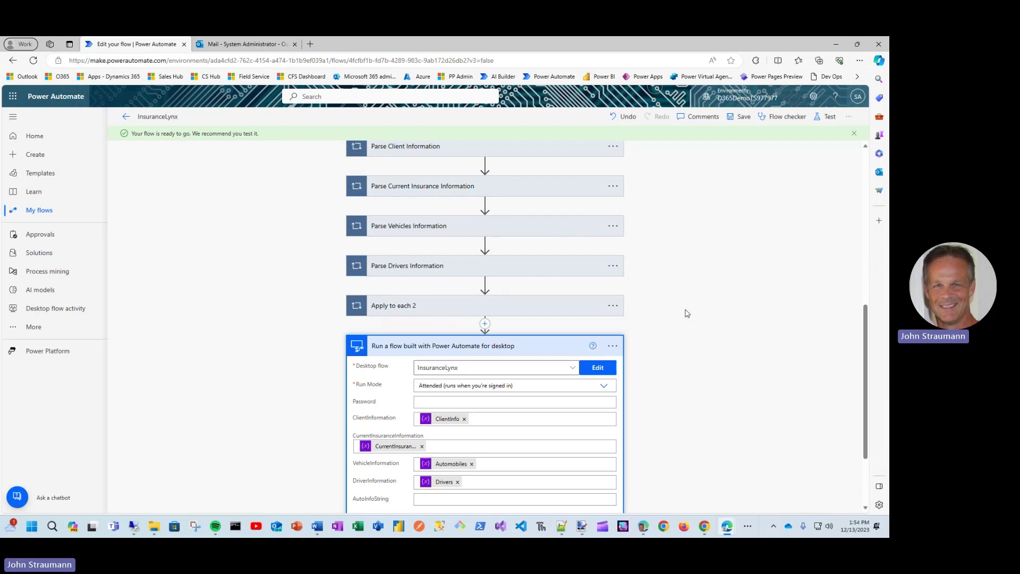
- Switch to the InsuranceLynx flow in Power Automate for desktop and display its UI elements and its variables
key(alt+Tab)
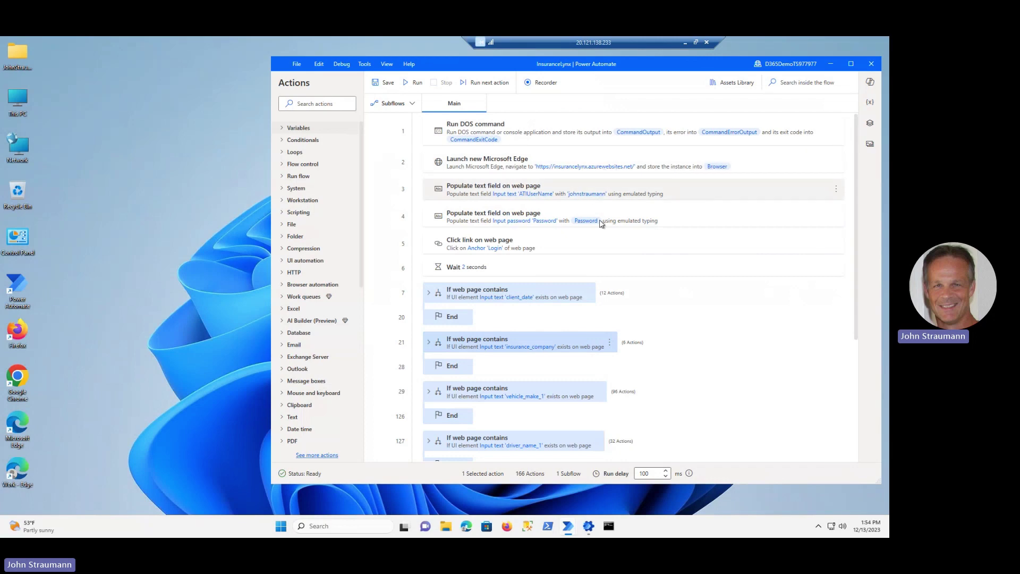
scroll(648, 250, down, 5)
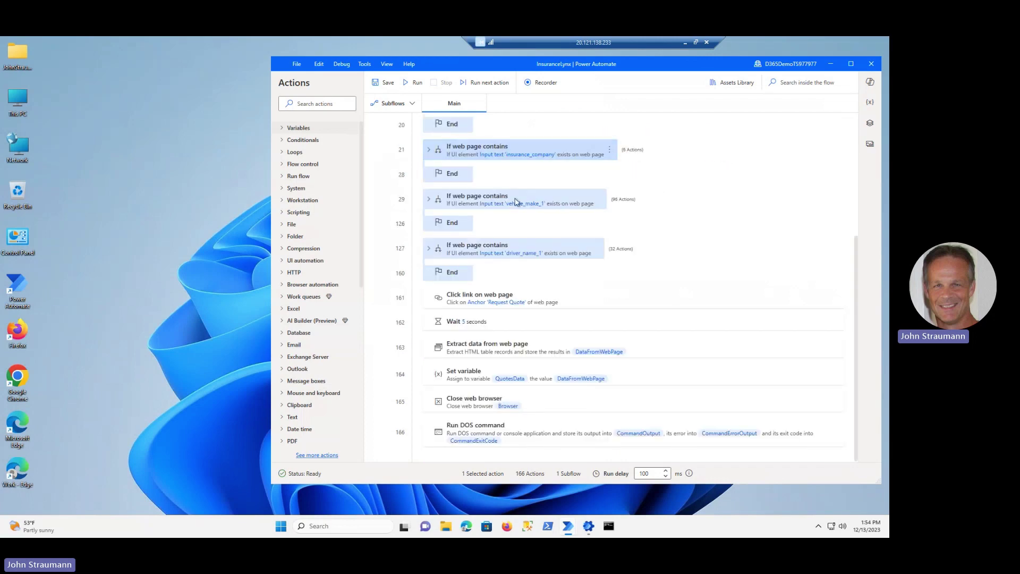
scroll(770, 191, up, 5)
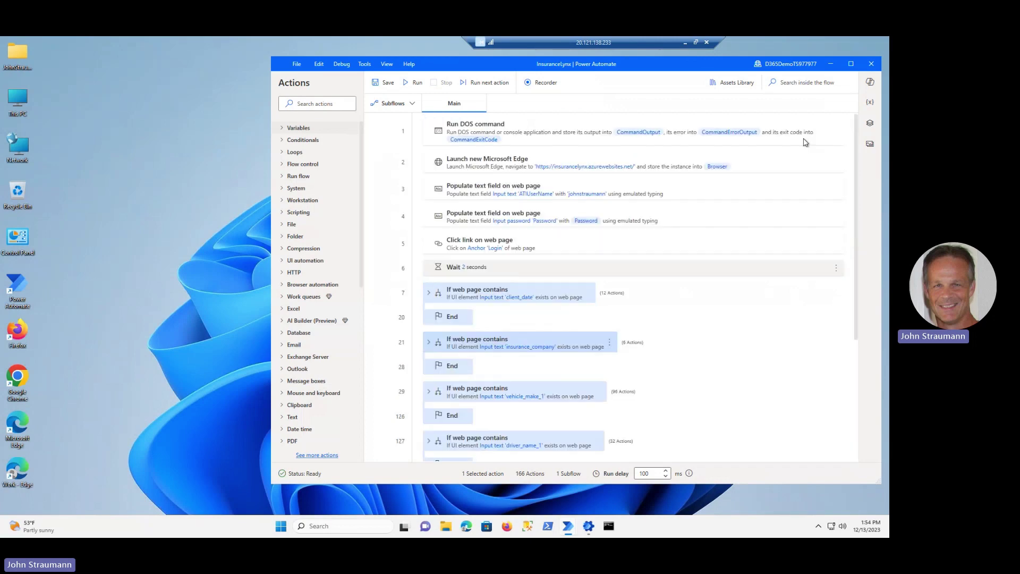
click(871, 125)
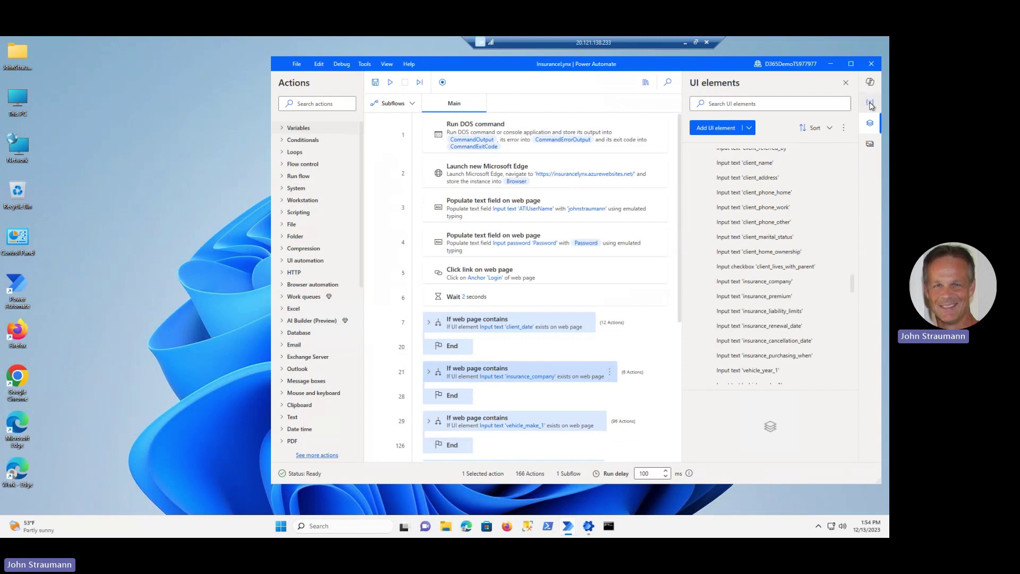
click(871, 103)
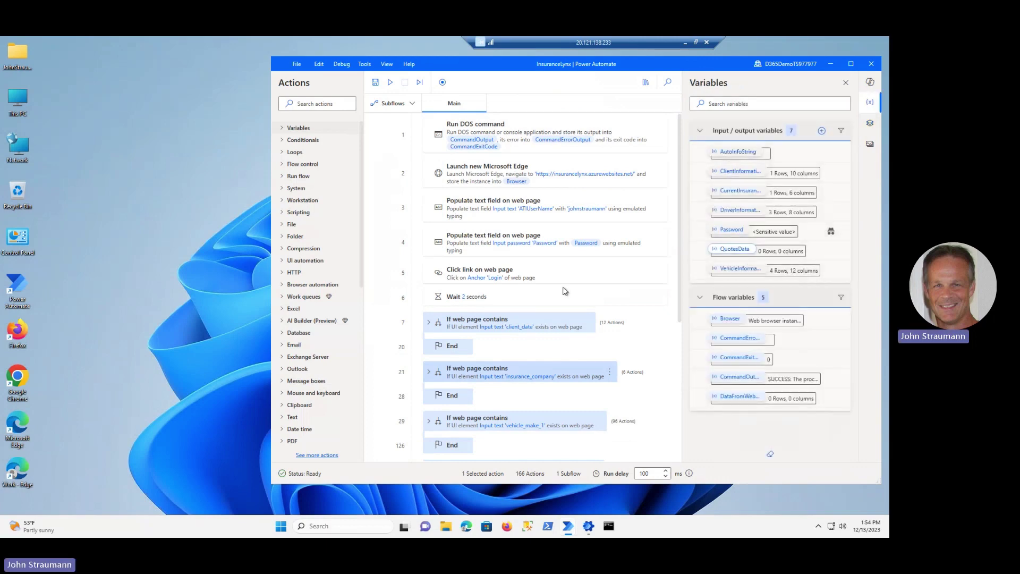
- Review the Main subflow's actions from web login to quote data extraction, and shrink the flow designer window
scroll(565, 291, down, 5)
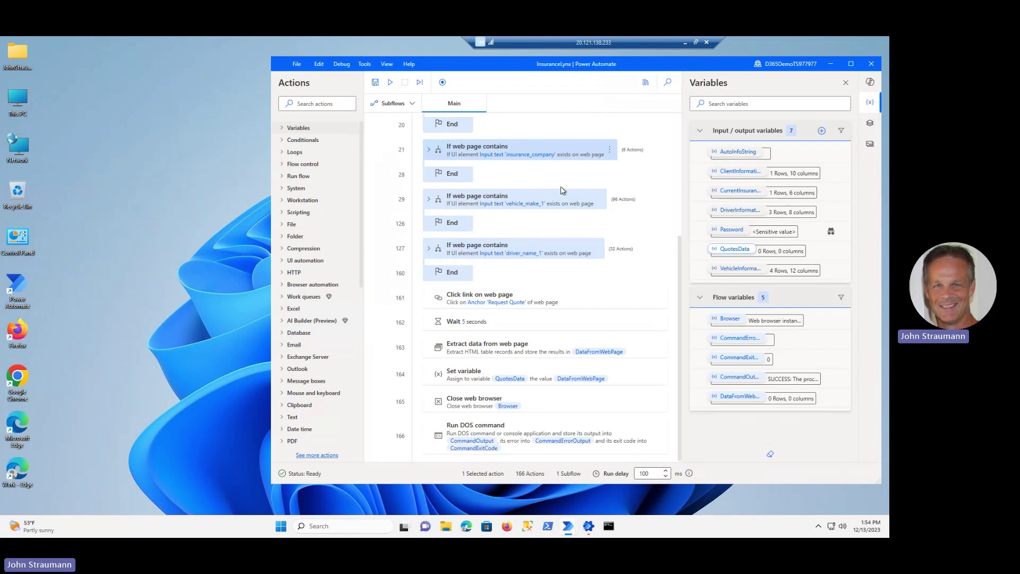
scroll(562, 190, up, 2)
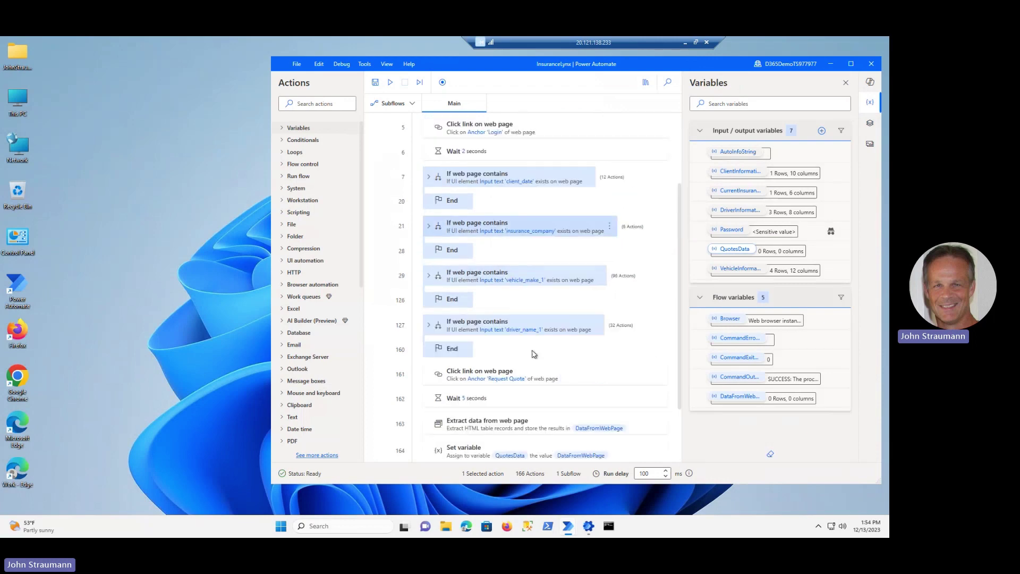
scroll(510, 379, down, 2)
scroll(518, 381, up, 2)
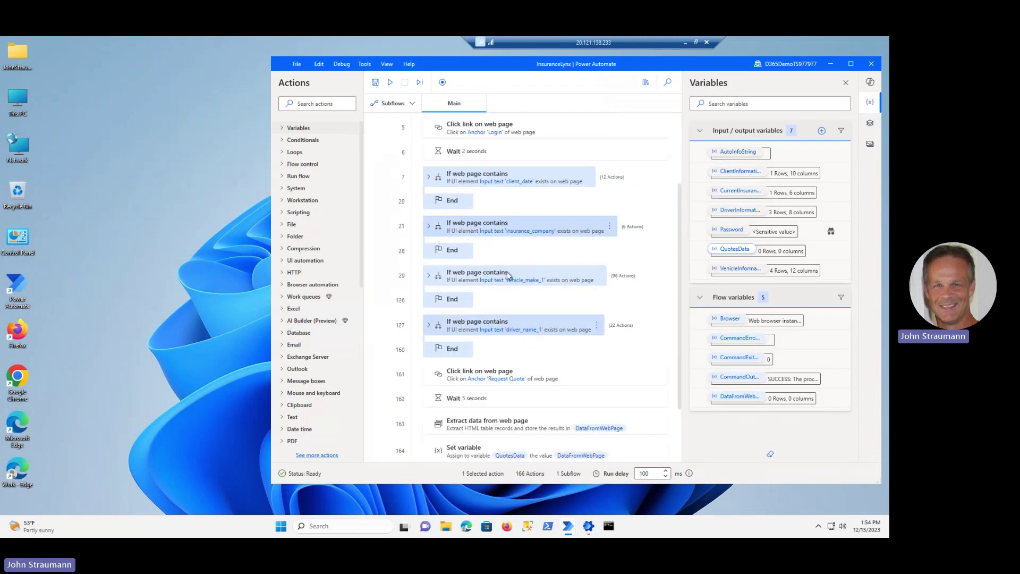
scroll(534, 380, up, 2)
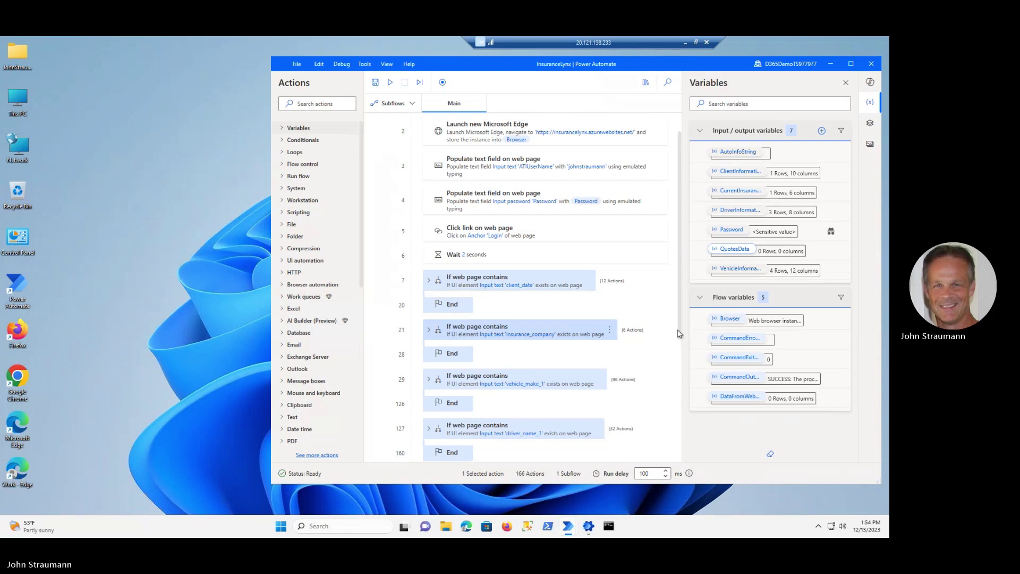
scroll(559, 365, down, 5)
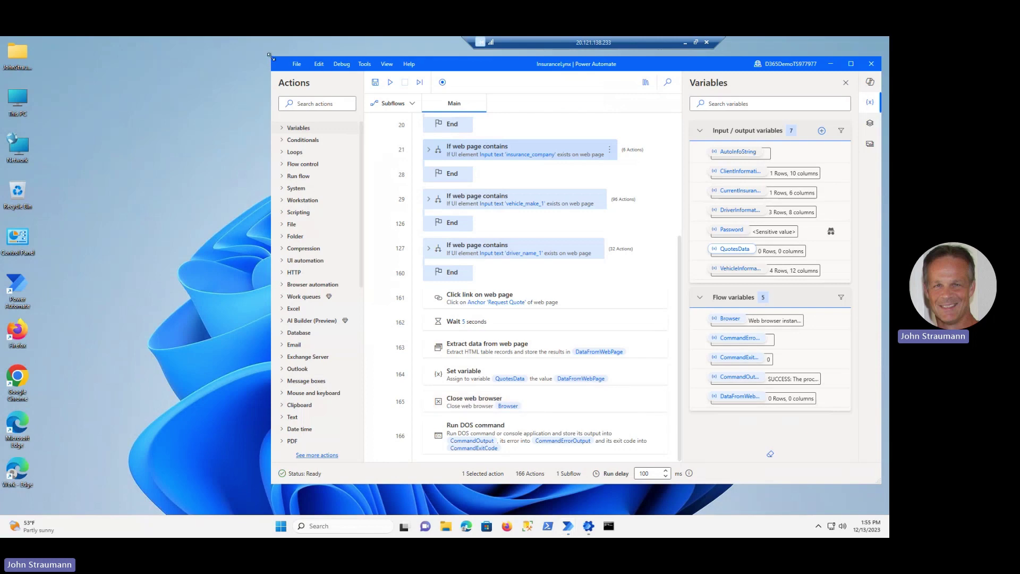
drag(270, 55, 538, 163)
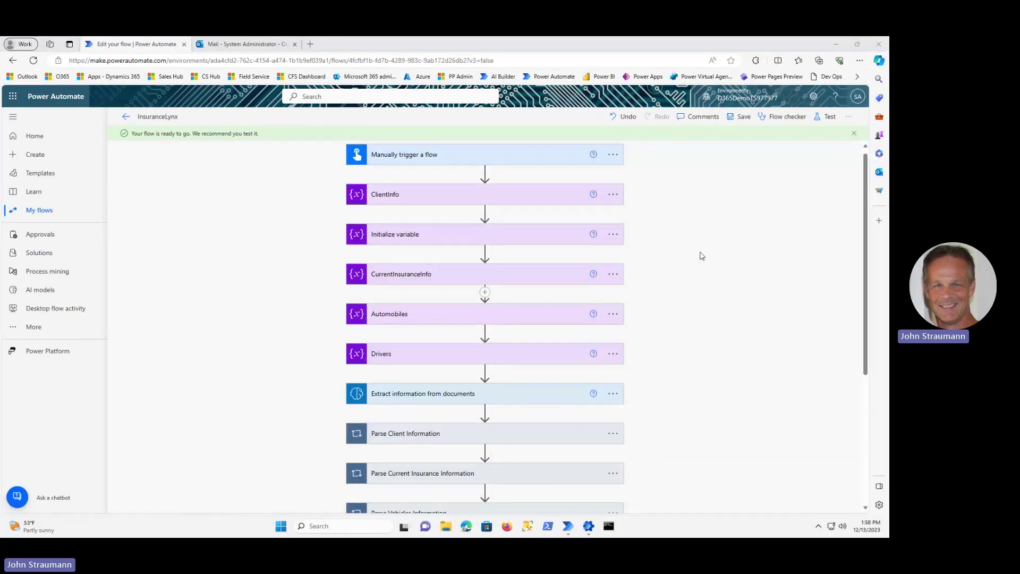
- Test-run the InsuranceLynx cloud flow with BobBuilderAutoInsurance.pdf as the file content
click(826, 117)
click(717, 497)
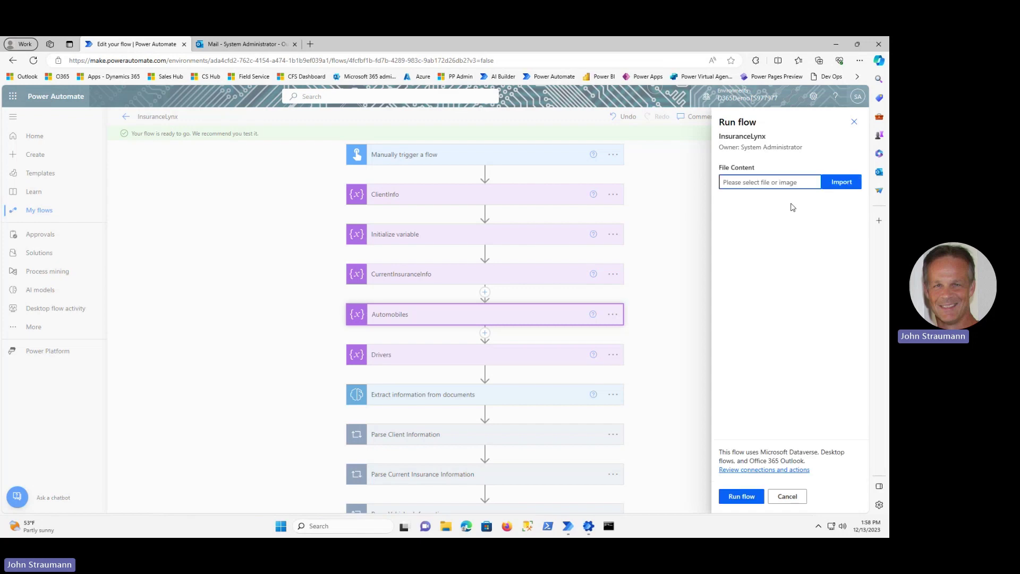
click(850, 190)
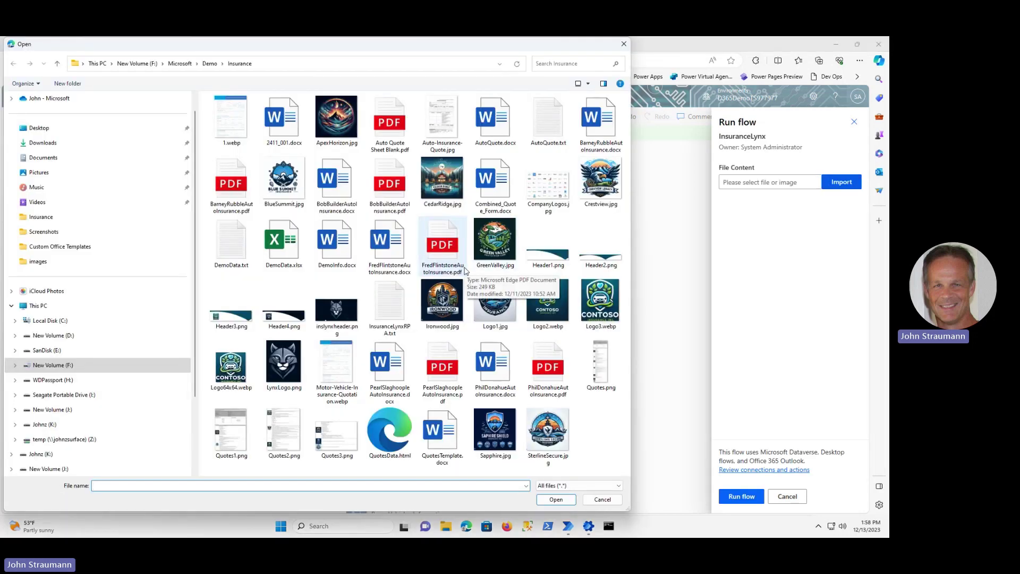
double_click(391, 199)
click(744, 497)
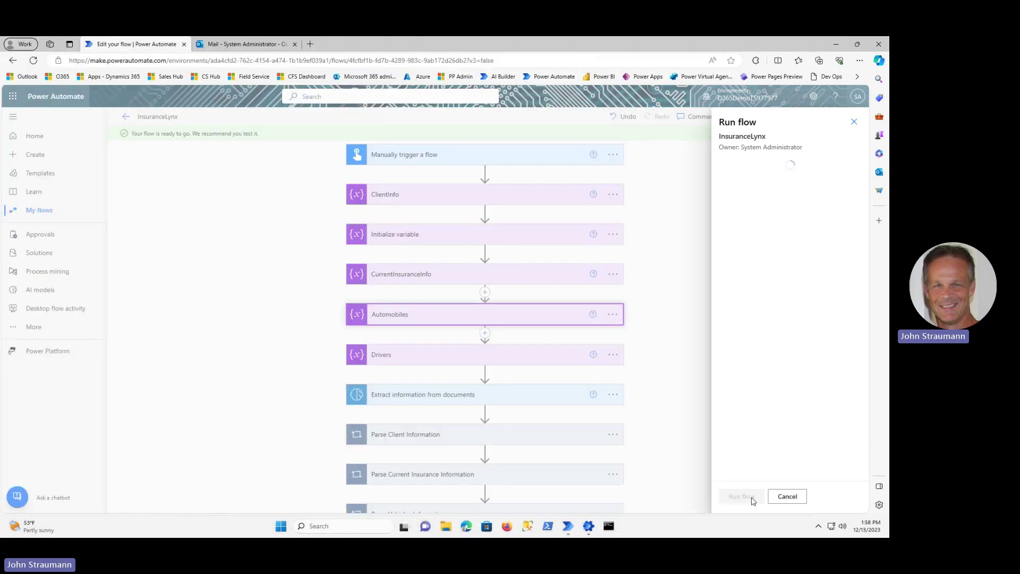
click(743, 497)
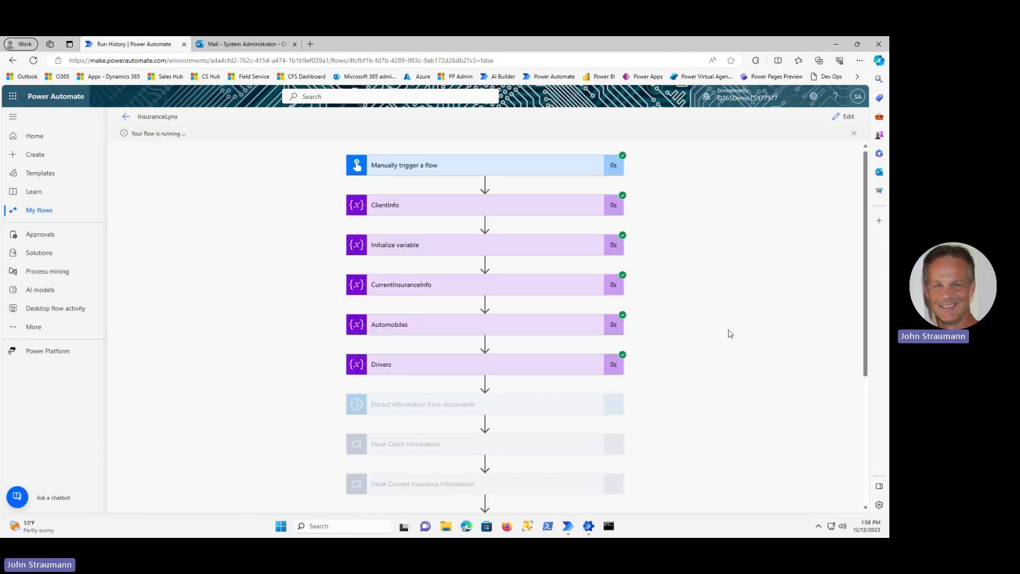
- Check the run's progress down to the desktop flow action and minimize the browser to watch the remote desktop
scroll(730, 333, down, 3)
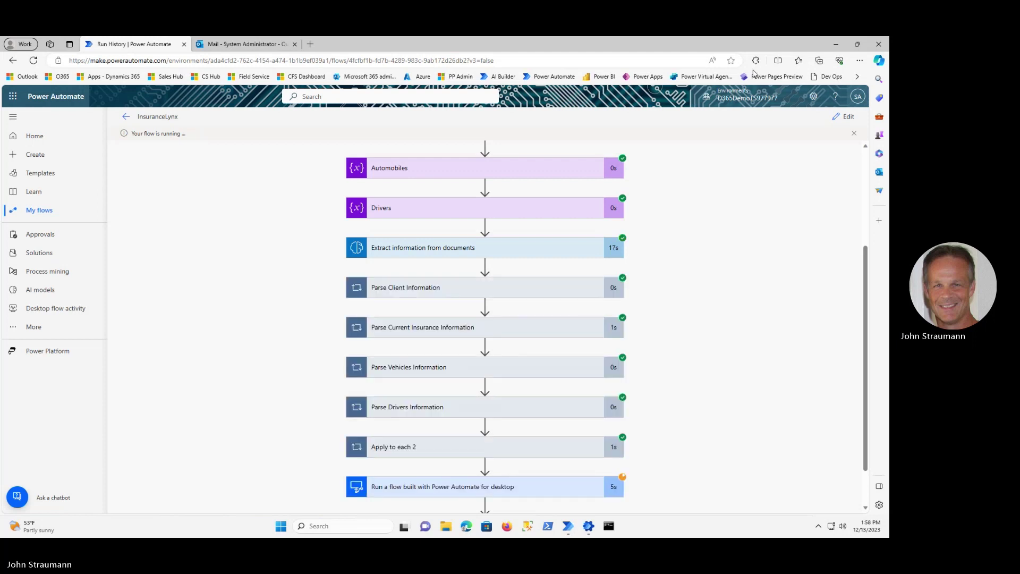
click(836, 45)
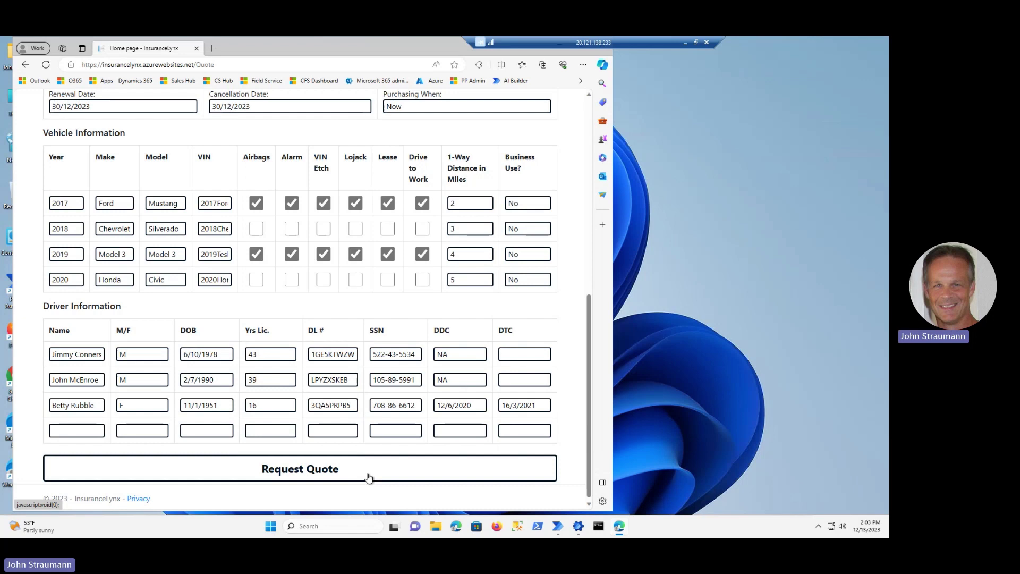
- Request a quote from the completed InsuranceLynx form and review each carrier's result on the Quotes Summary page
click(370, 476)
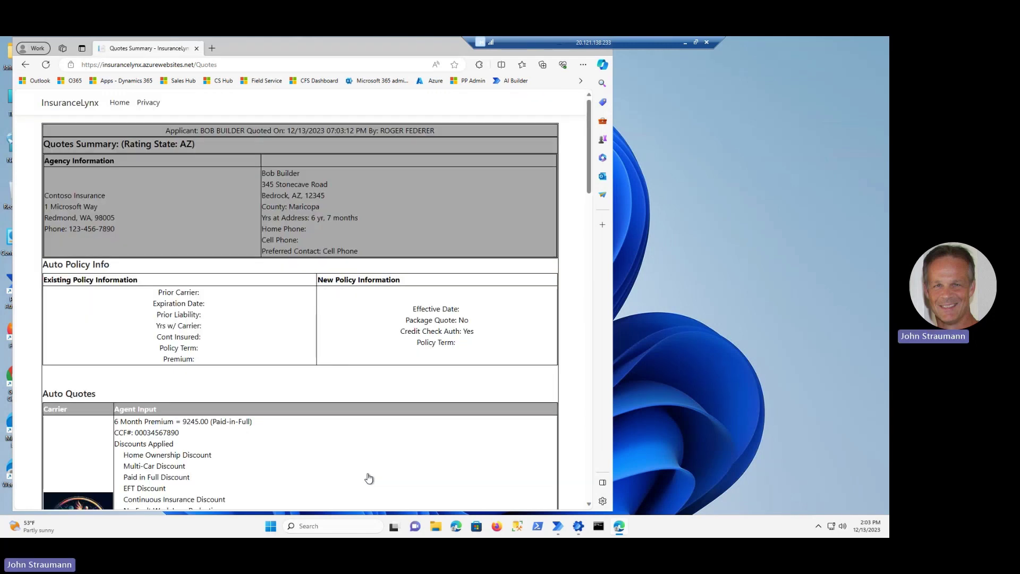
scroll(502, 413, down, 4)
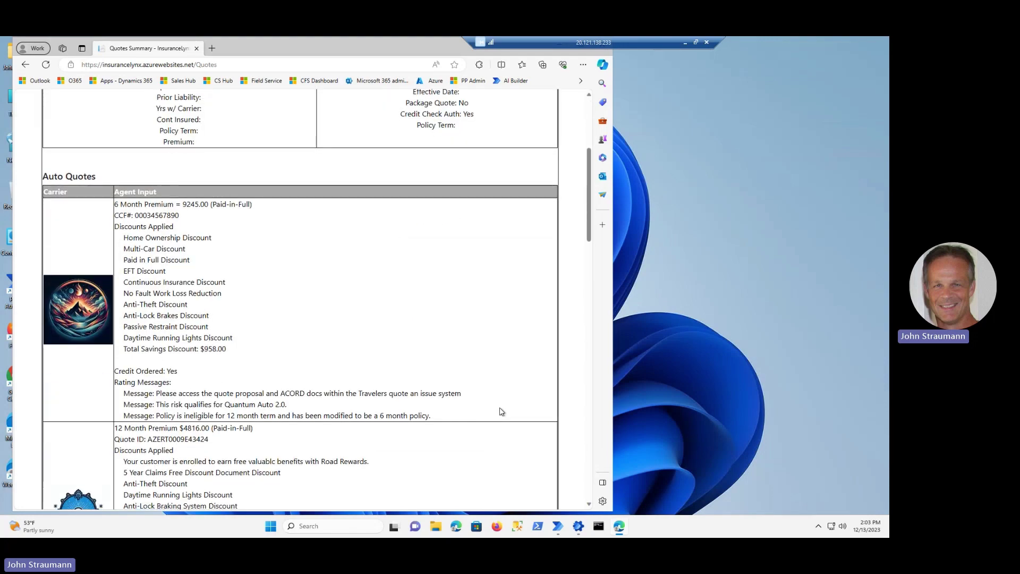
scroll(501, 412, down, 13)
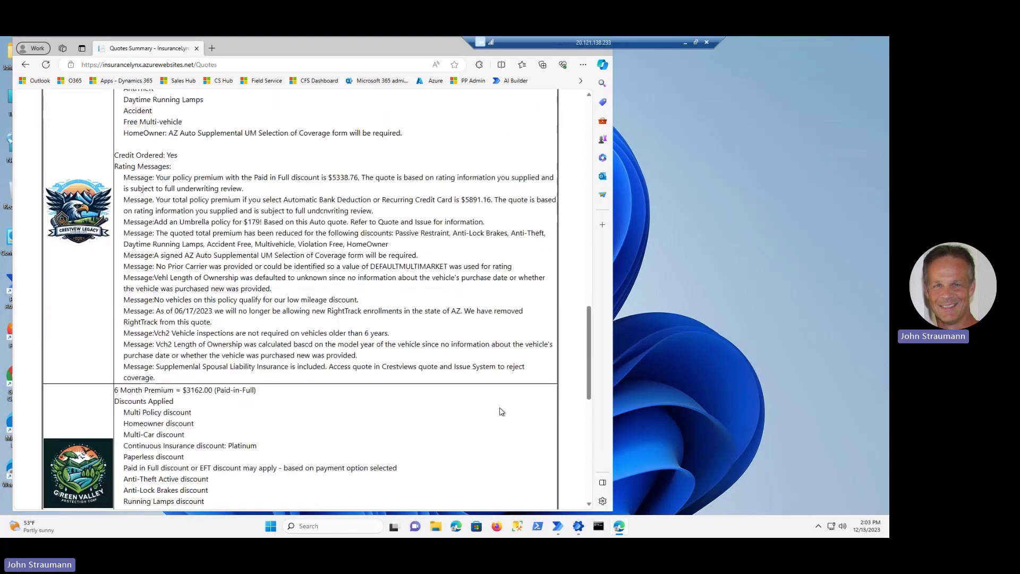
scroll(501, 412, down, 7)
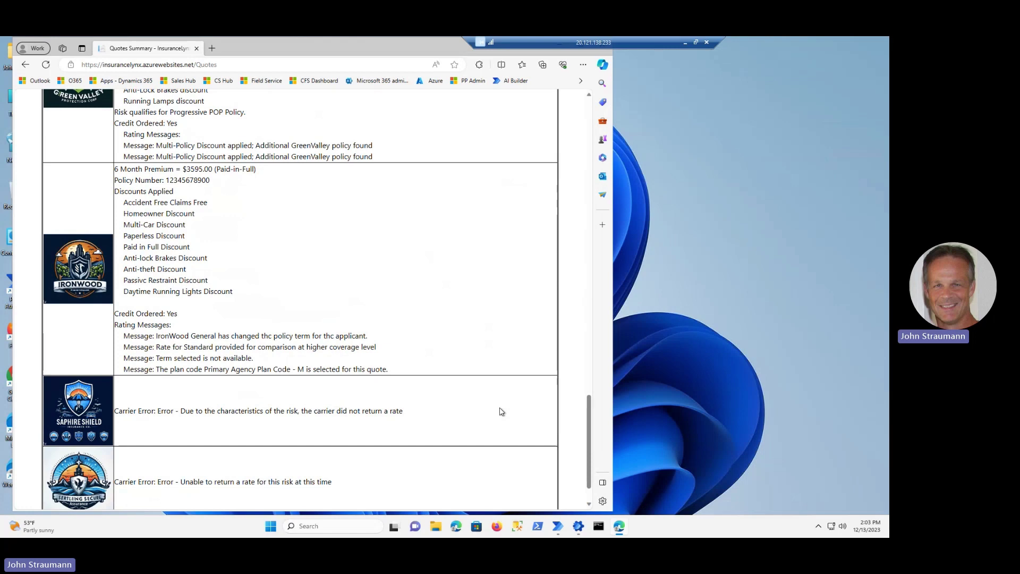
- Switch to the Auto Quotes email in Outlook and examine the policy information and the carrier quotes it contains
key(alt+Tab)
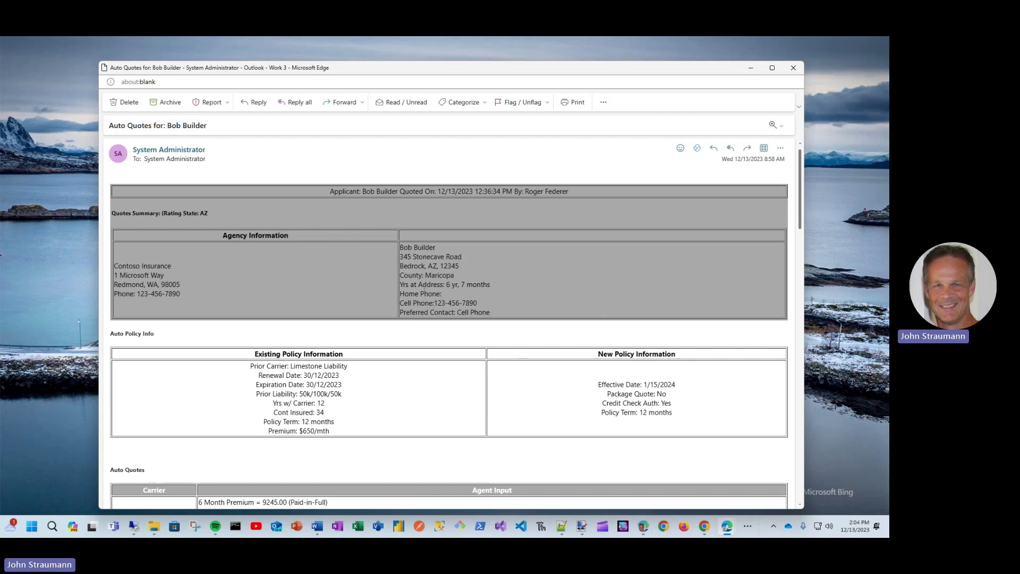
scroll(423, 292, down, 5)
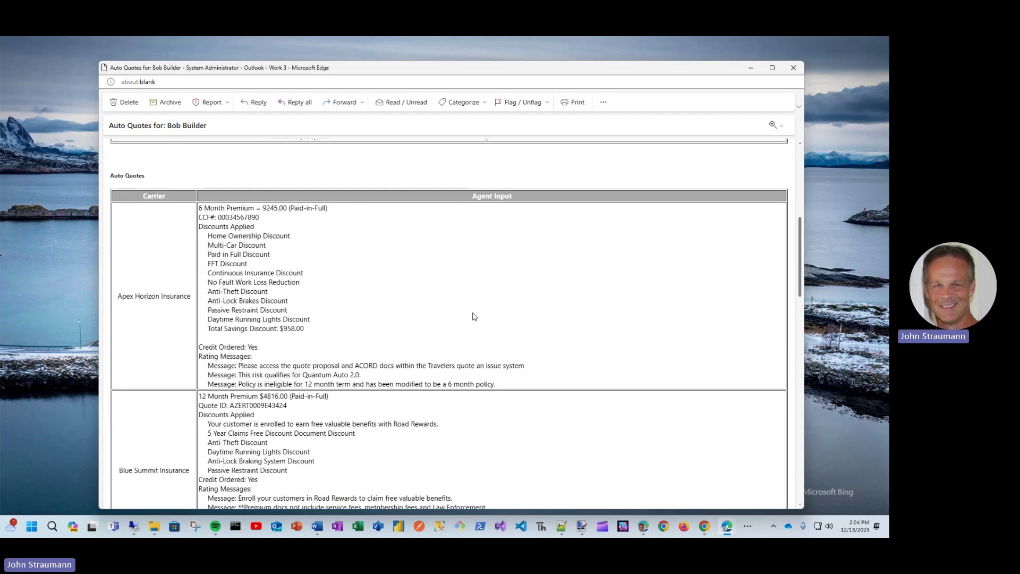
scroll(474, 316, down, 1)
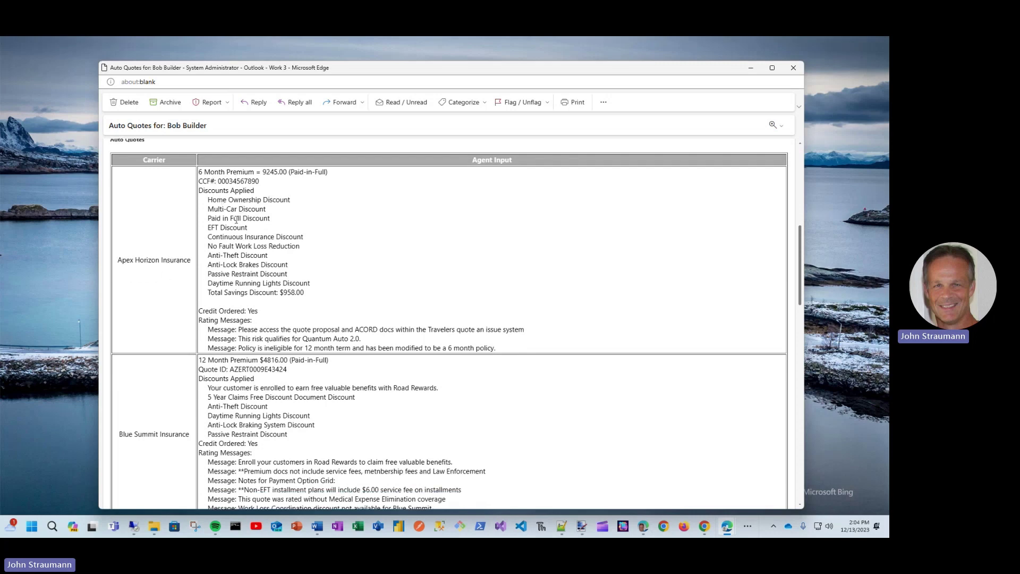
scroll(313, 296, down, 1)
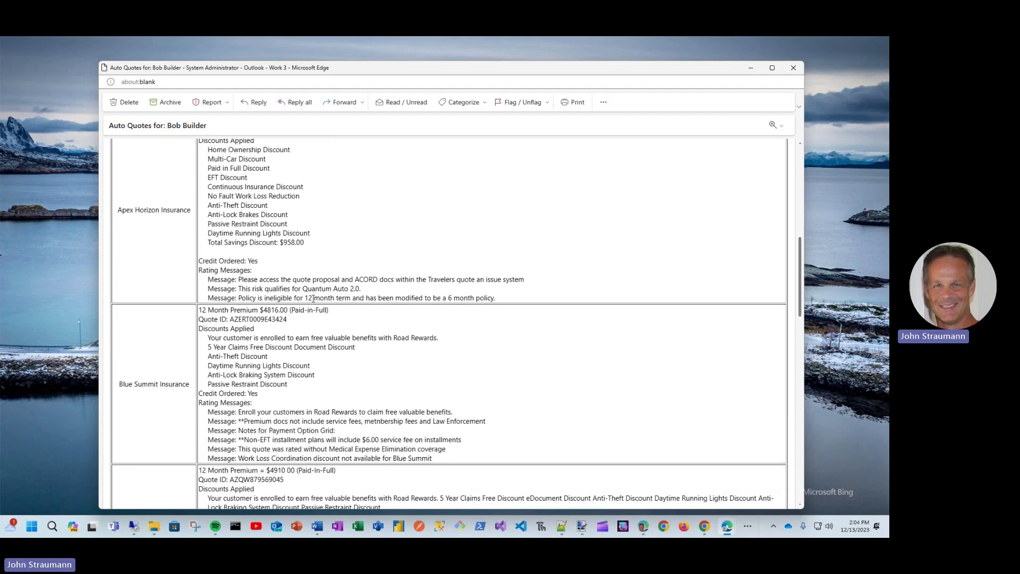
scroll(313, 299, down, 2)
scroll(298, 260, down, 6)
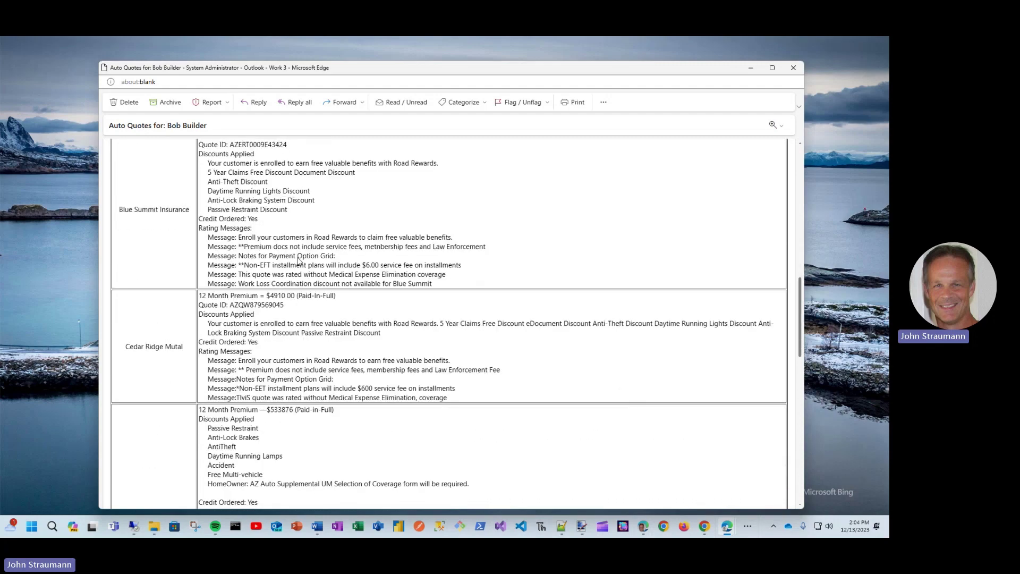
scroll(363, 260, down, 3)
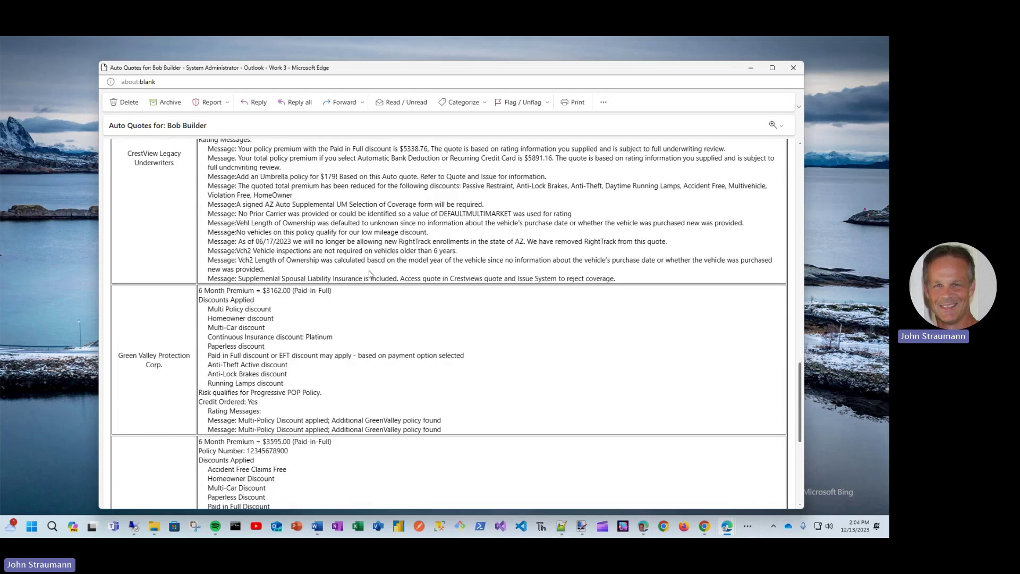
scroll(391, 276, up, 15)
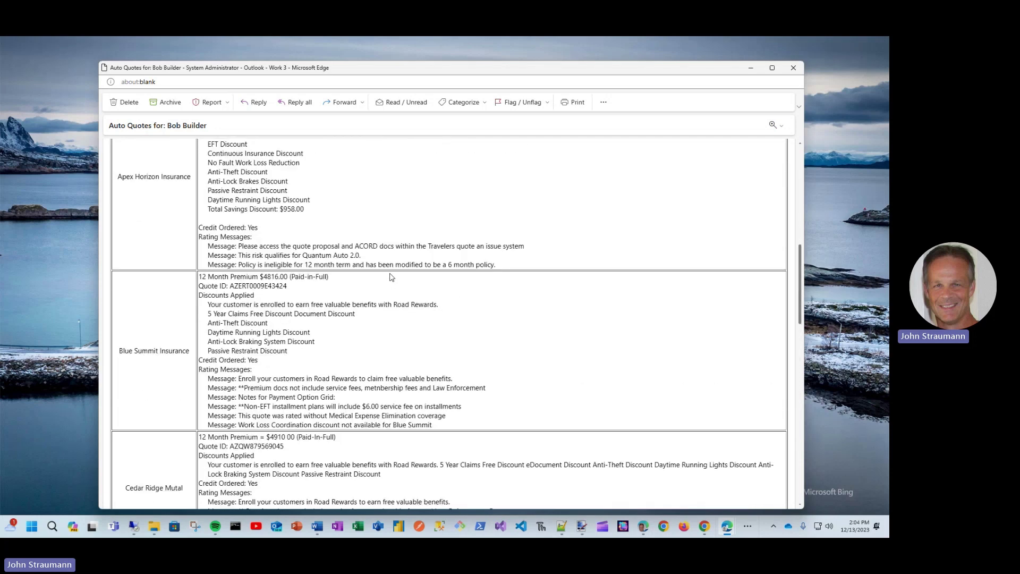